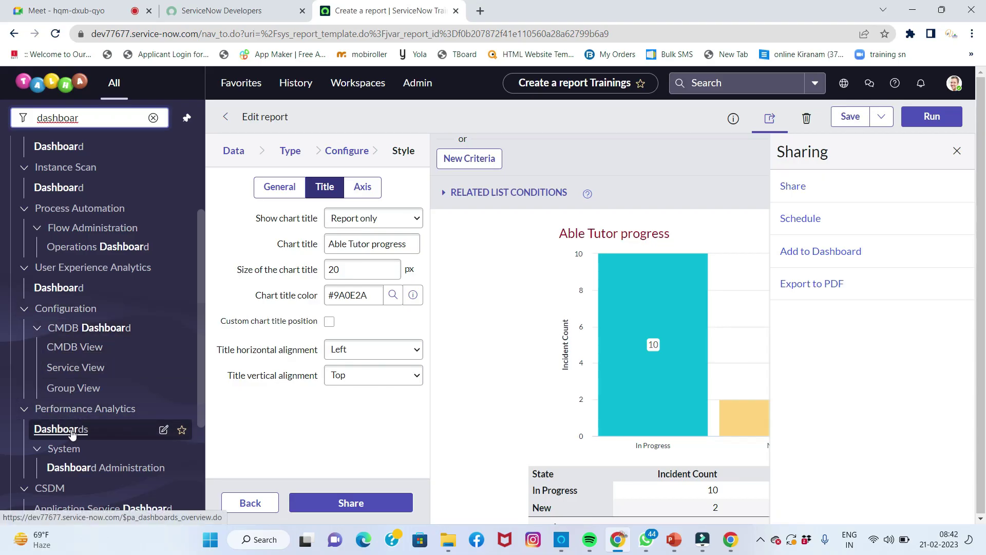
Open Performance Analytics > Dashboards to list all dashboards.
left_click(71, 434)
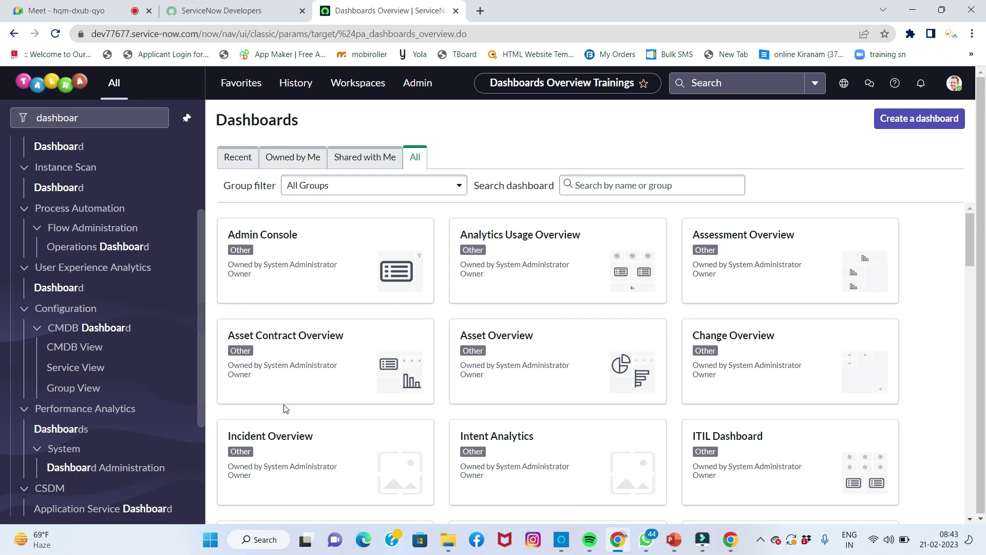
Open the Incident Overview dashboard and browse its incident count tiles and priority charts.
left_click(298, 458)
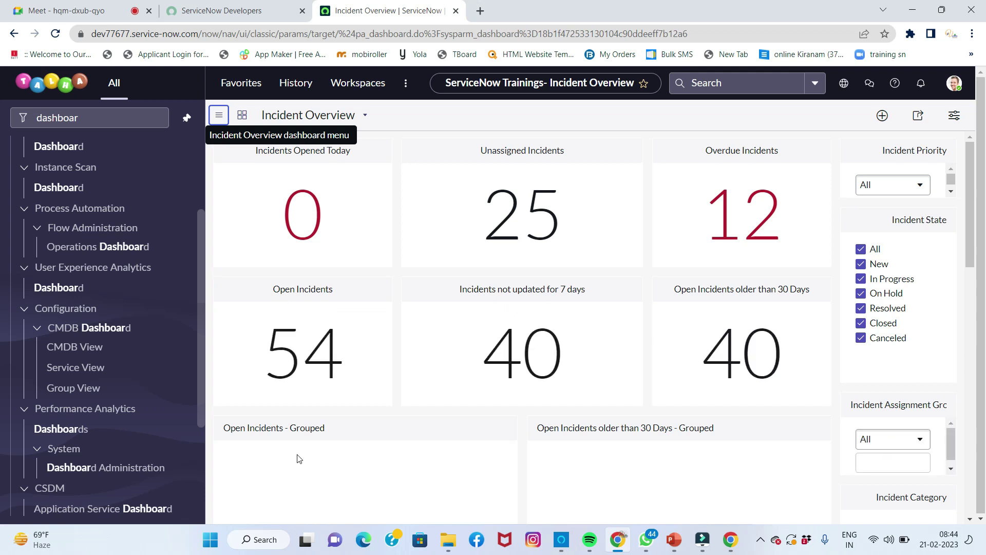
scroll(297, 465, "down", 5)
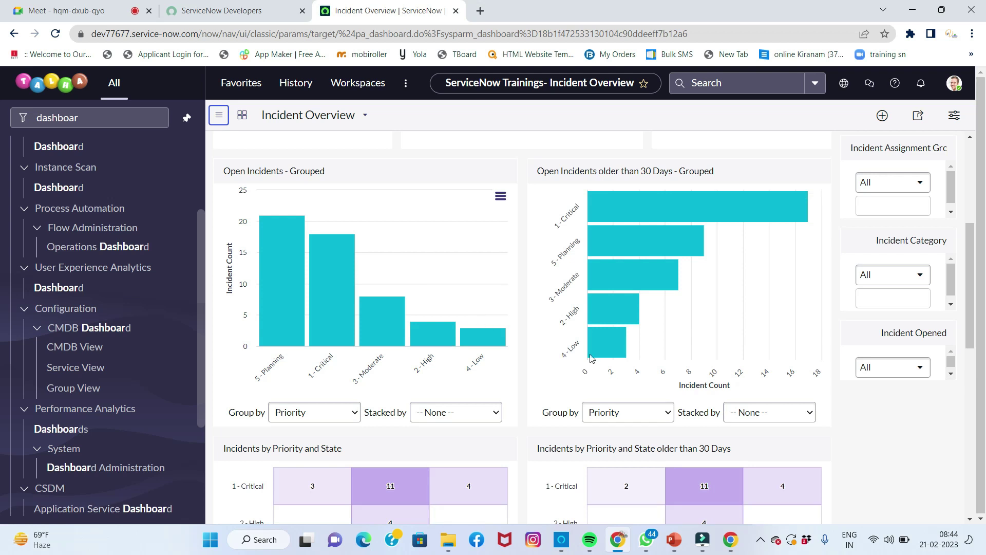
scroll(623, 383, "up", 5)
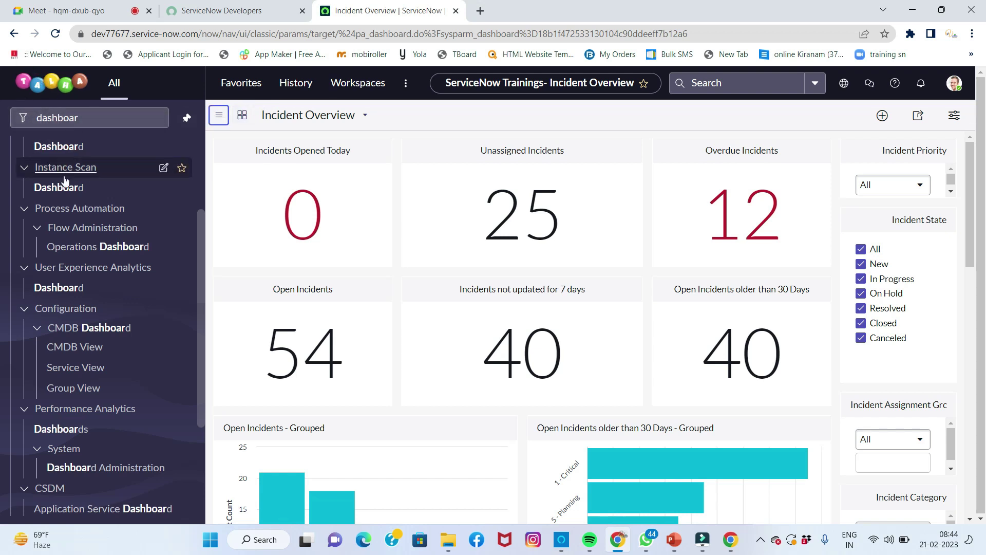
Create a new dashboard named 'incident State Report' and save the record.
left_click(14, 33)
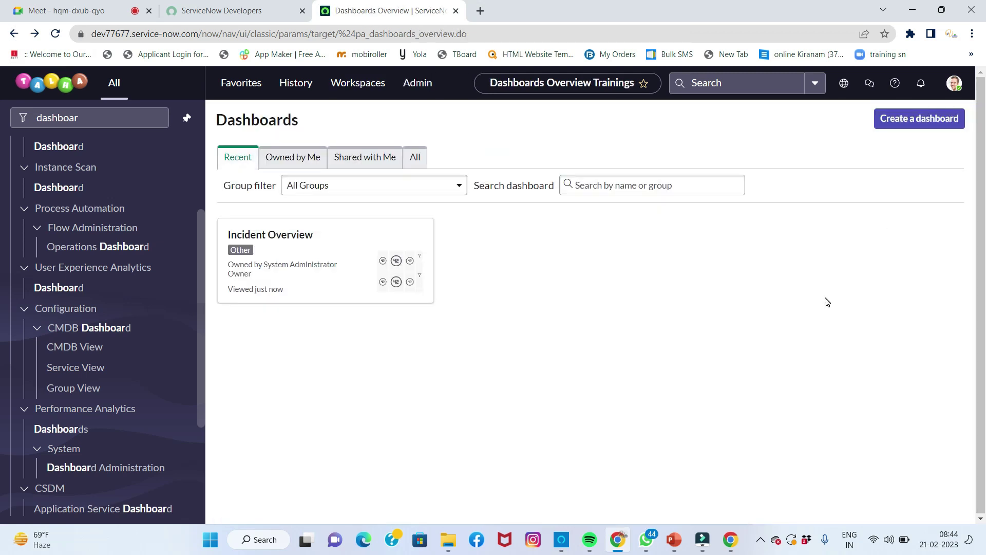
left_click(905, 122)
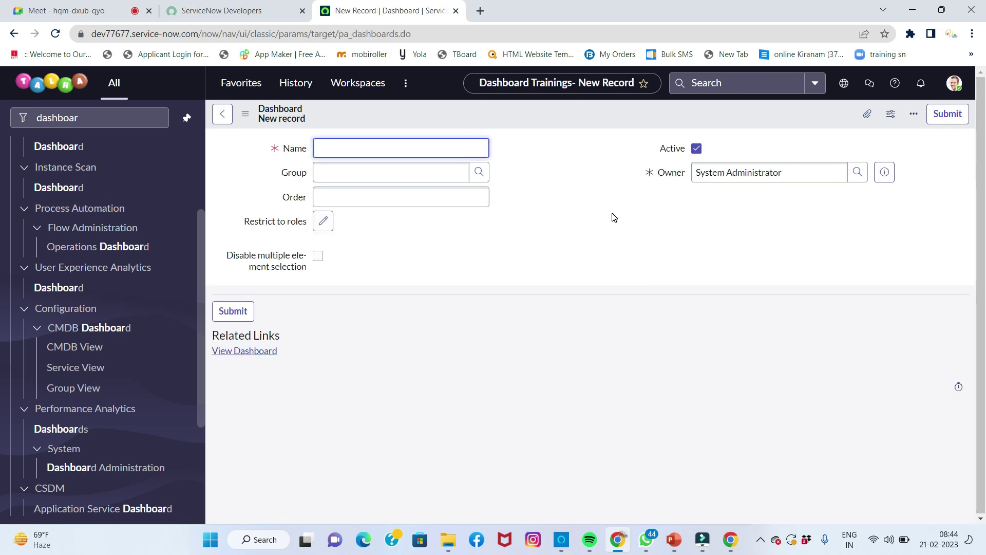
type("De")
key("BackSpace")
type("inciden")
type("t Stat")
type("e ")
type("s")
type("Repor")
type("t")
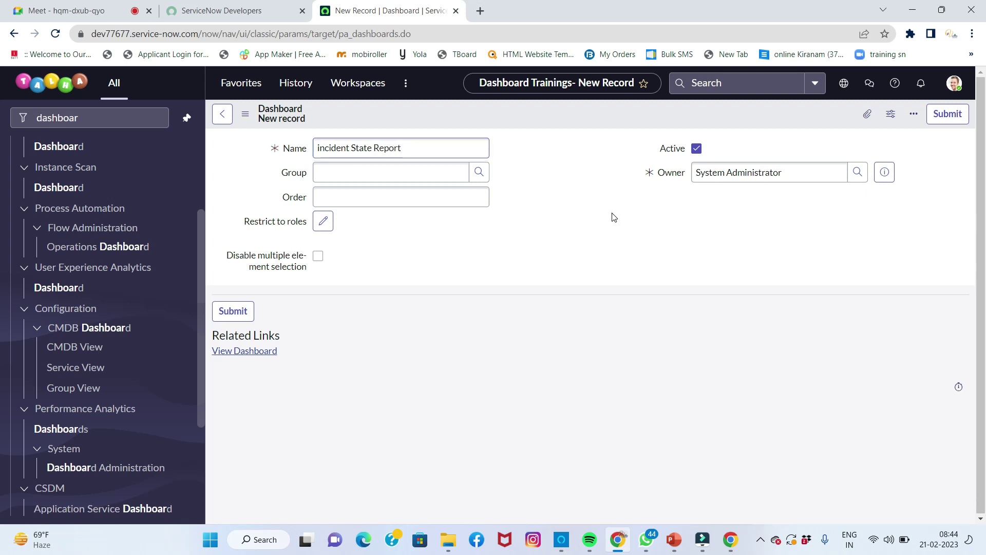
left_click(482, 197)
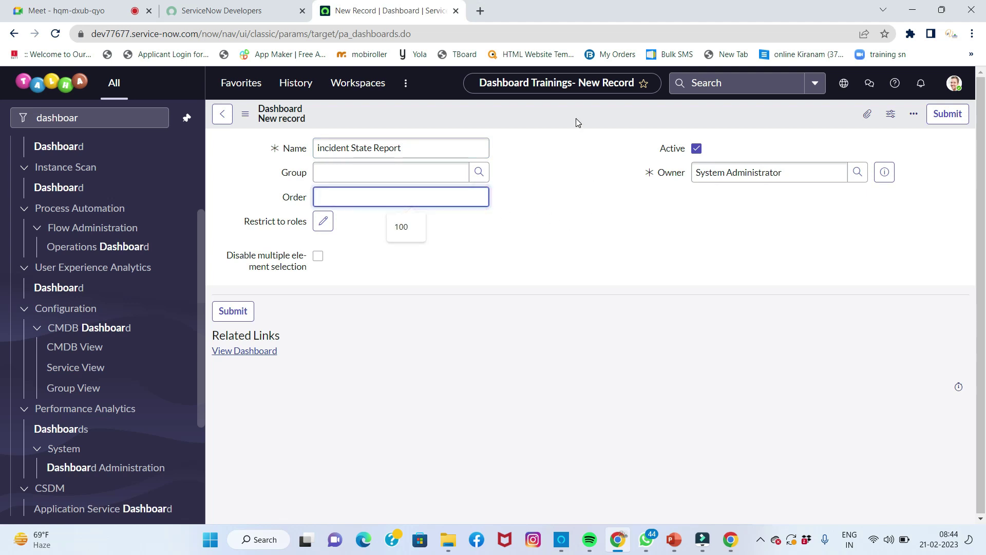
right_click(576, 118)
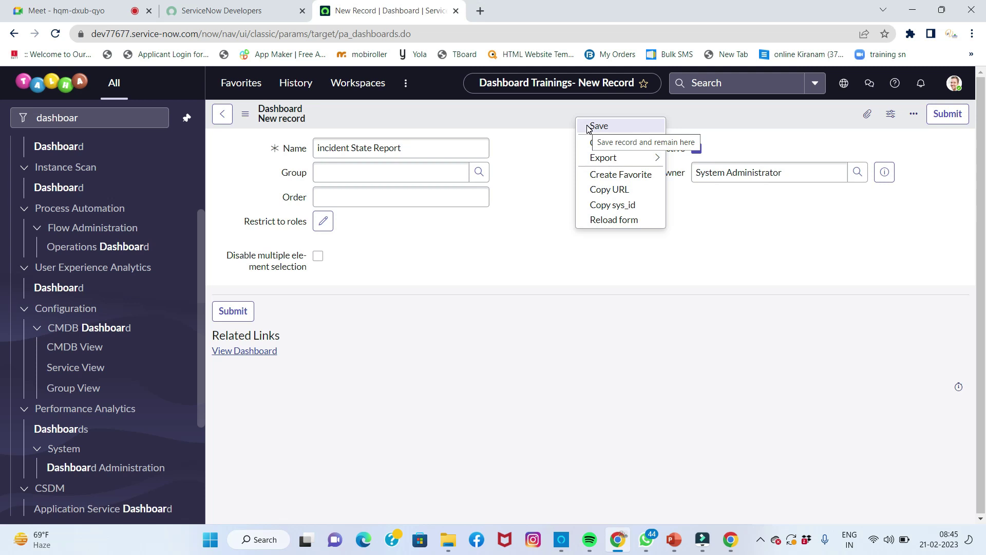
left_click(589, 128)
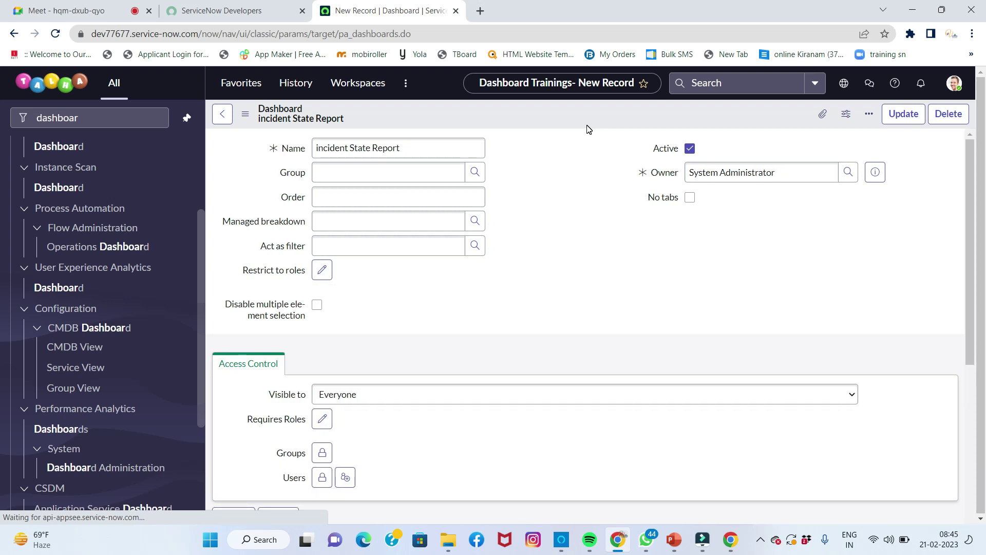
Review the dashboard's Tabs and Breakdown Sources lists, then view the empty dashboard.
left_click(349, 393)
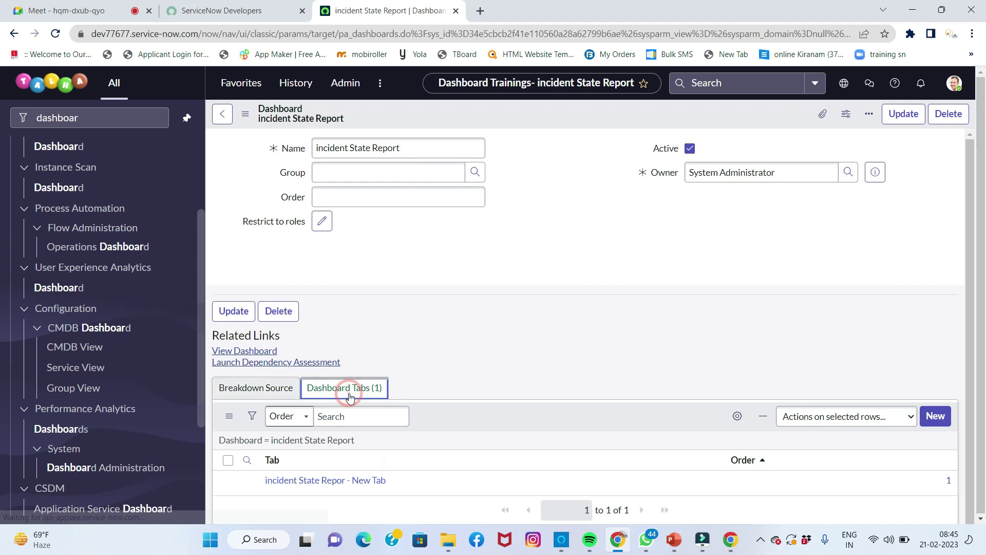
left_click(263, 395)
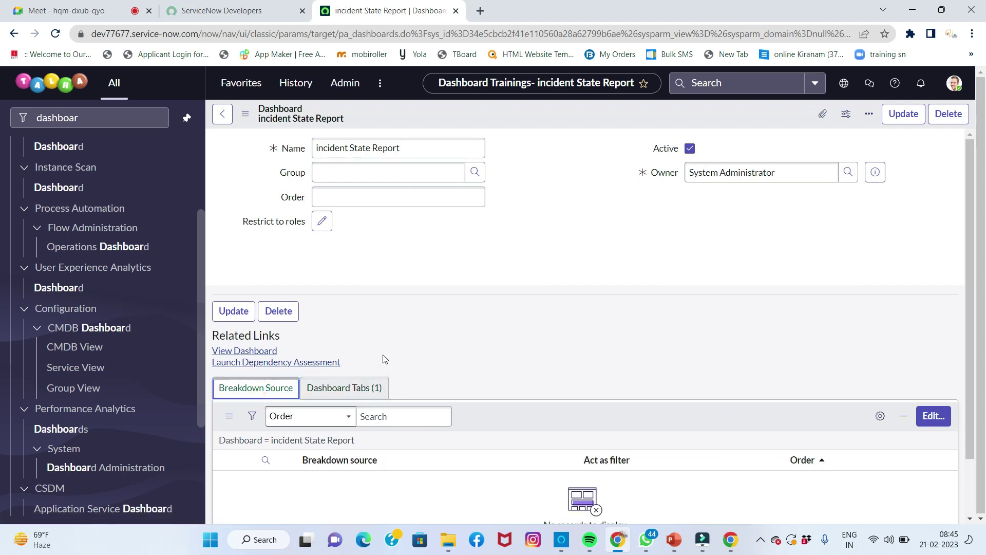
scroll(384, 356, "down", 2)
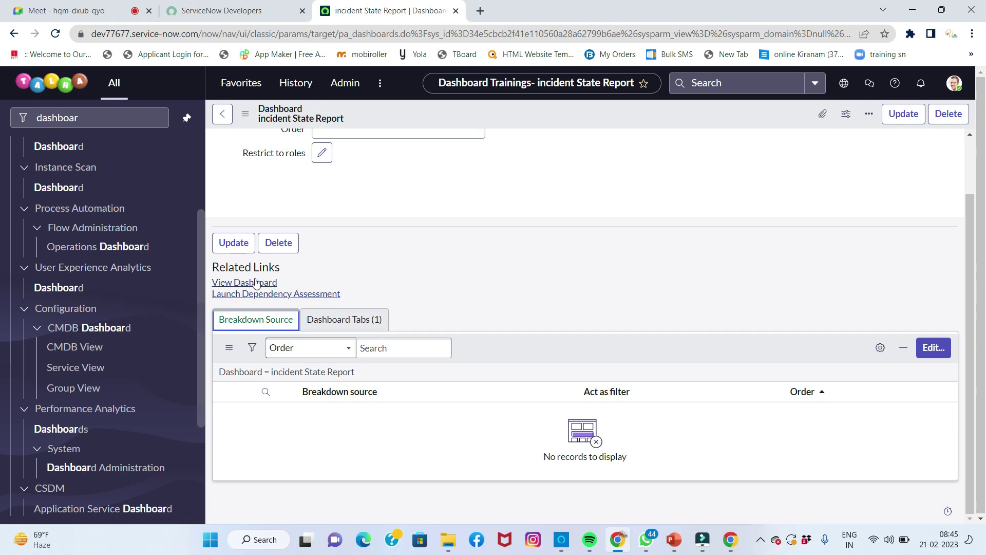
scroll(409, 280, "up", 2)
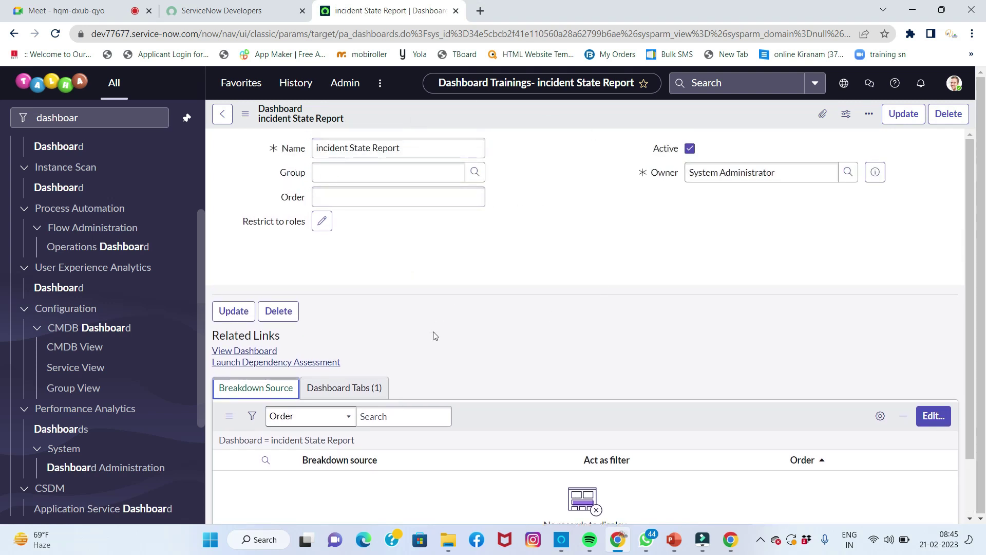
left_click(376, 391)
left_click(285, 395)
left_click(266, 352)
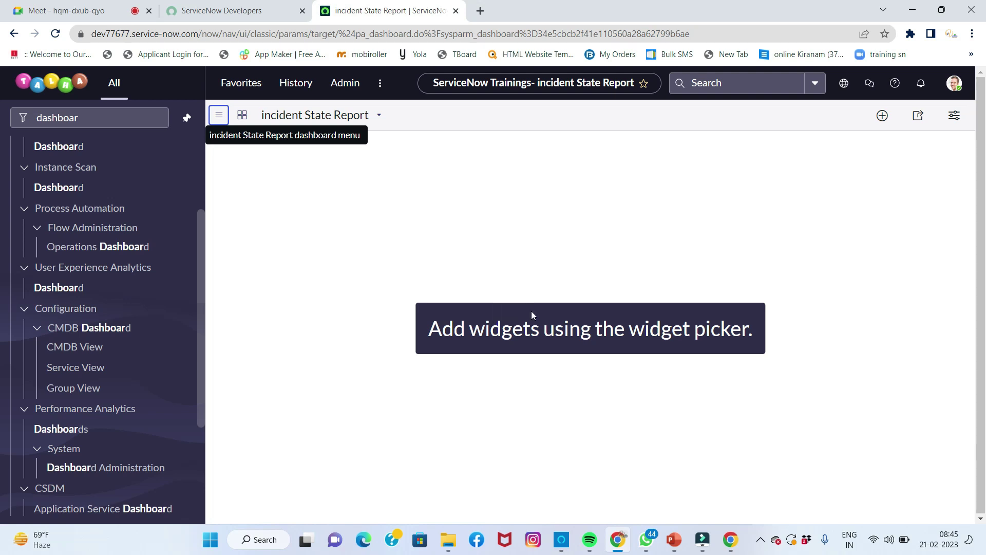
Add the 'Able tutor progress in state wise' report widget from the Reports category.
left_click(883, 119)
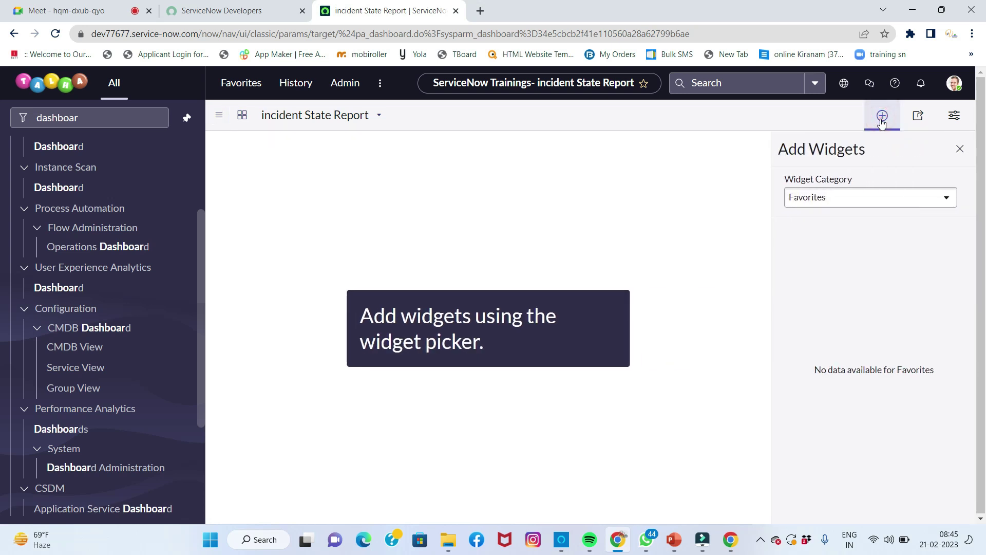
left_click(846, 205)
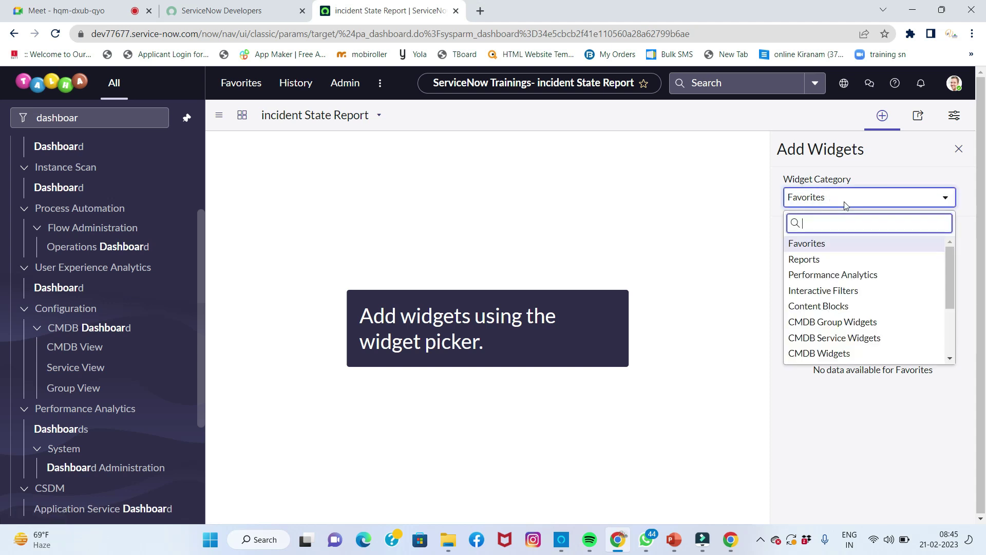
left_click(805, 263)
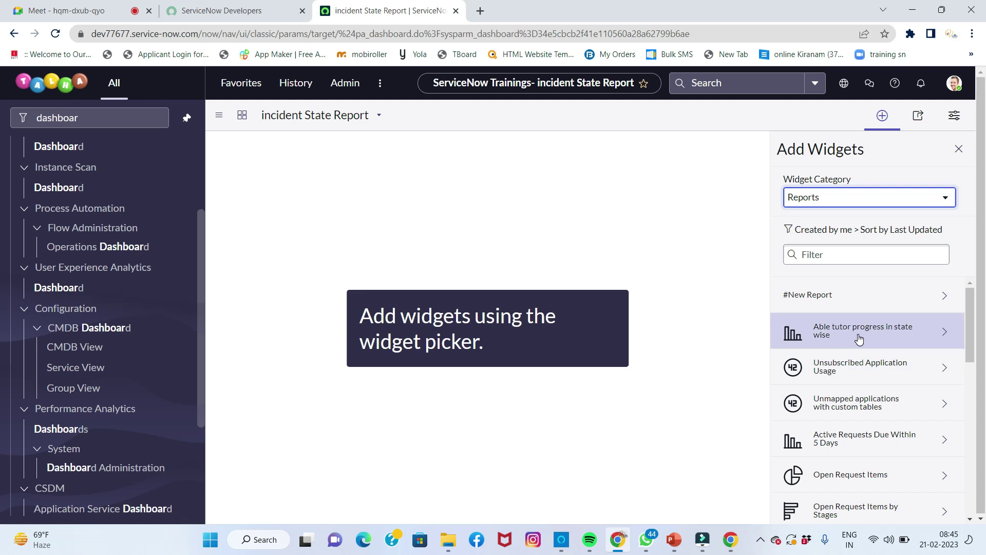
left_click(890, 336)
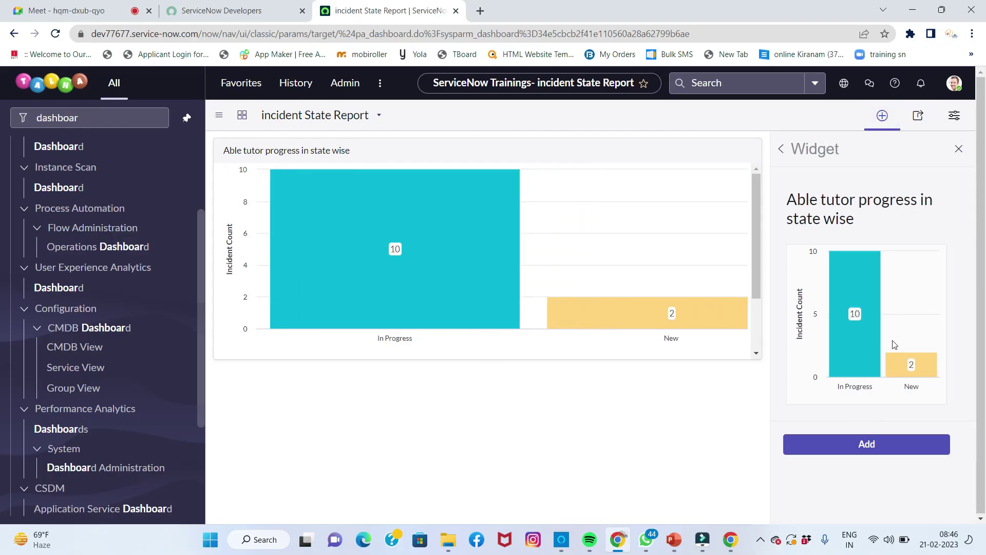
Add the 'Unsubscribed Application Usage' report widget to the dashboard.
left_click(781, 149)
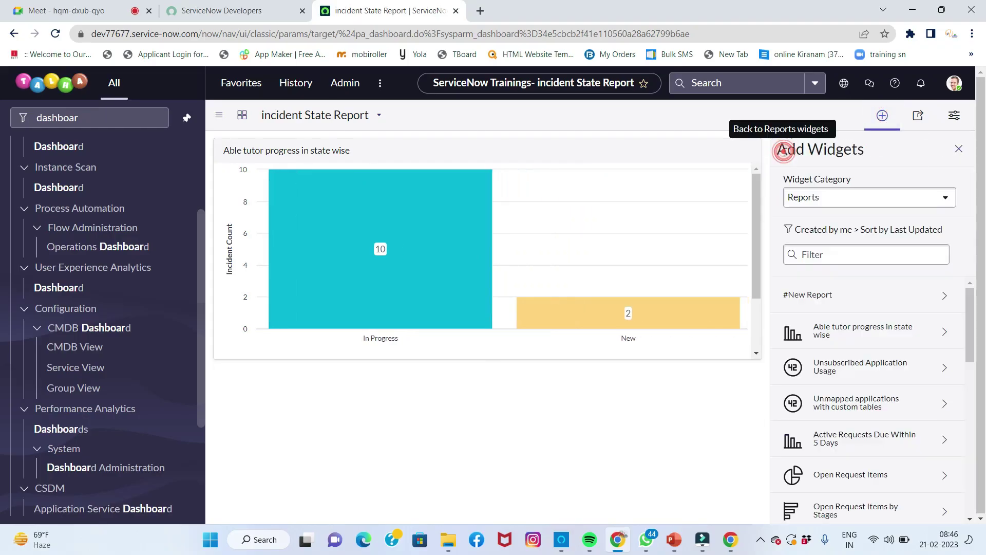
left_click(861, 374)
left_click(874, 445)
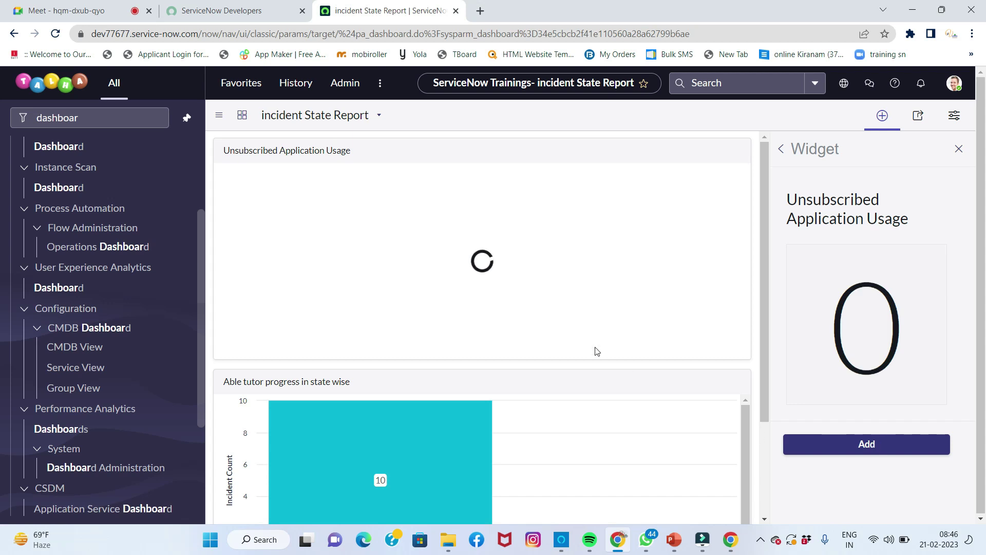
left_click(959, 149)
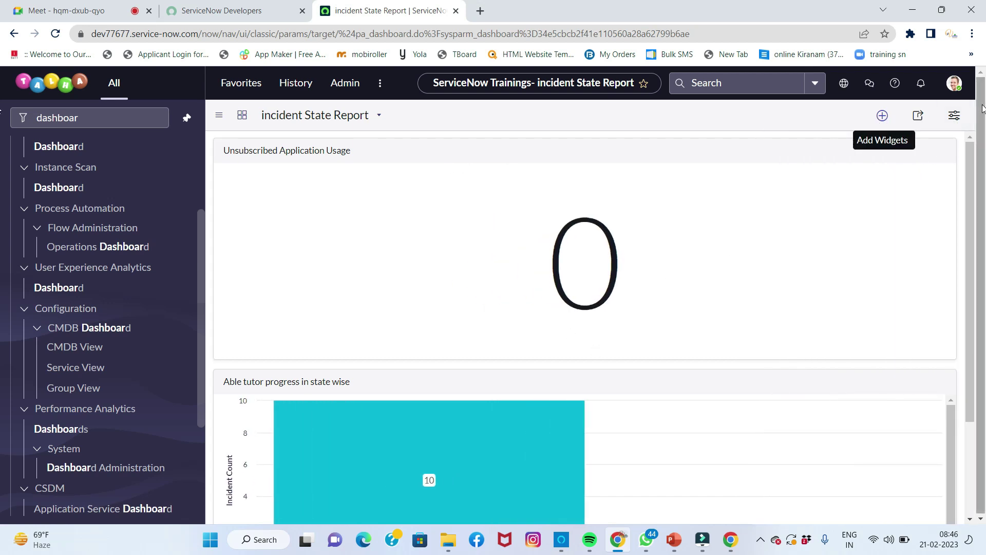
Set the dashboard's custom background colour to light purple (RGB 175, 154, 224).
left_click(955, 117)
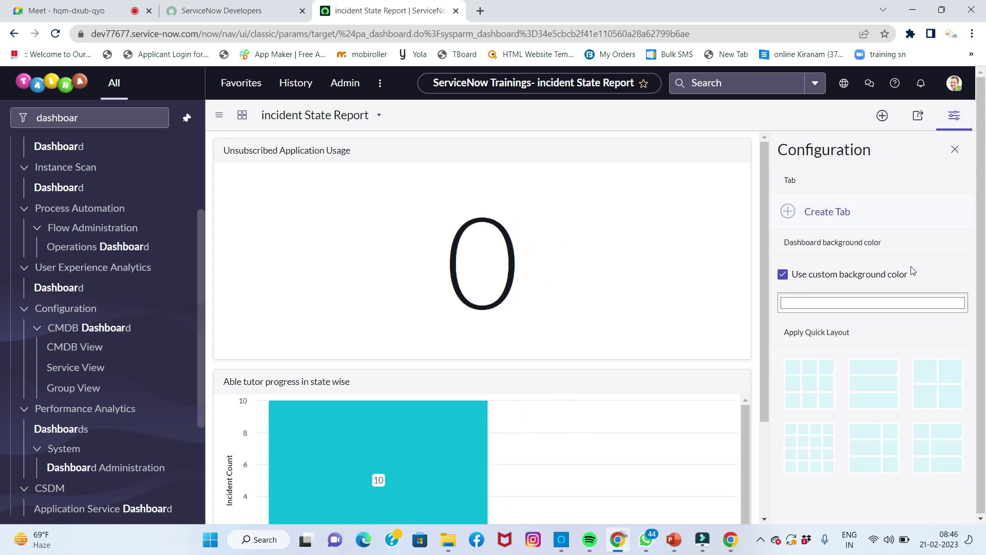
left_click(923, 302)
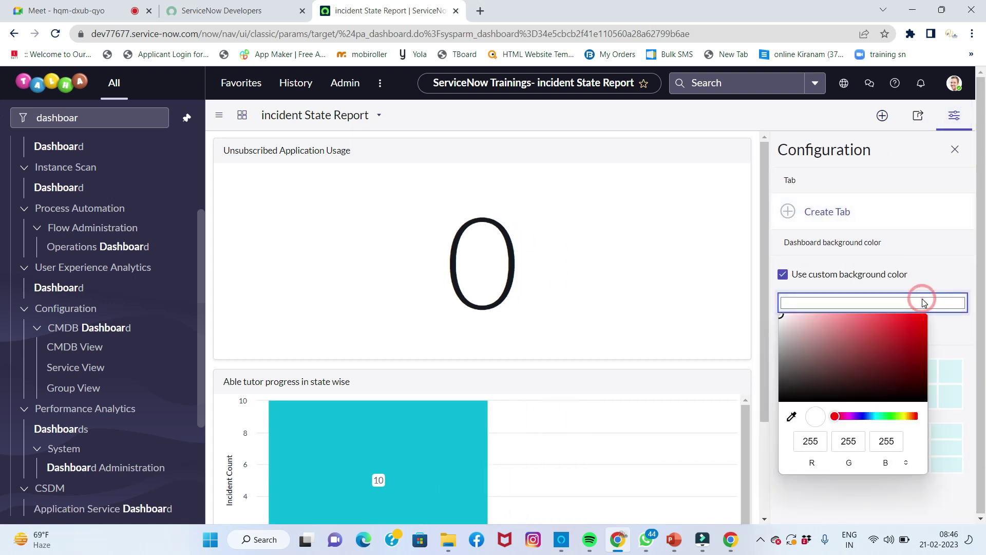
left_click(826, 325)
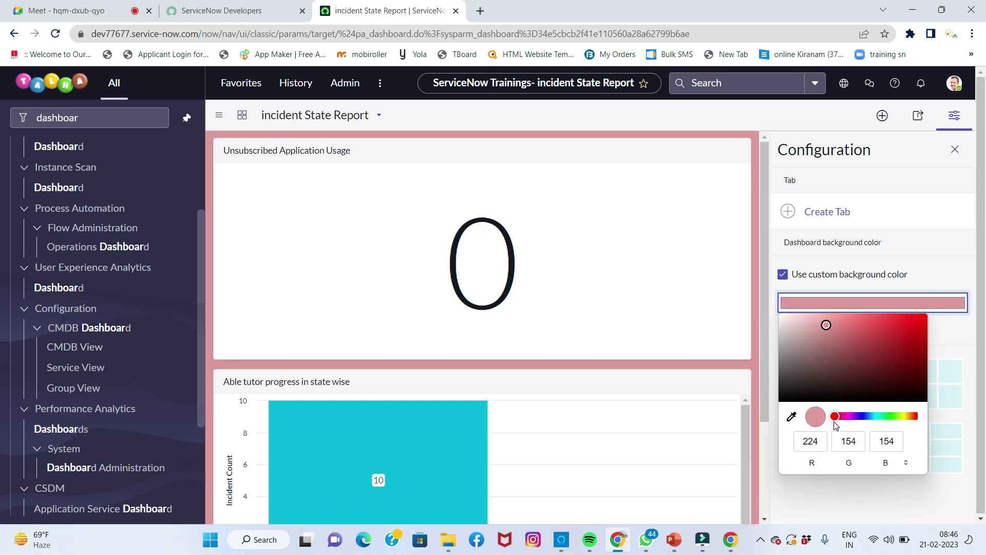
left_click(858, 417)
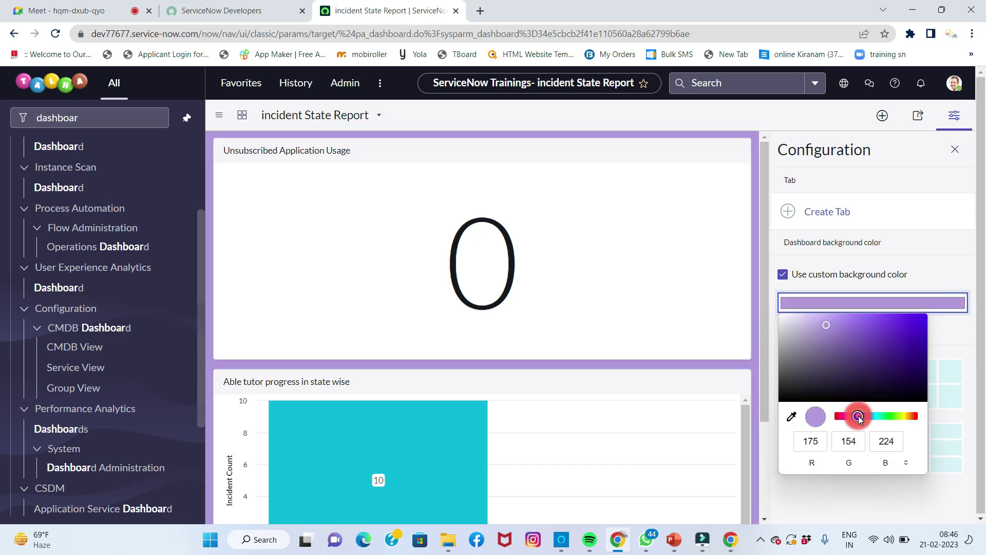
left_click(955, 149)
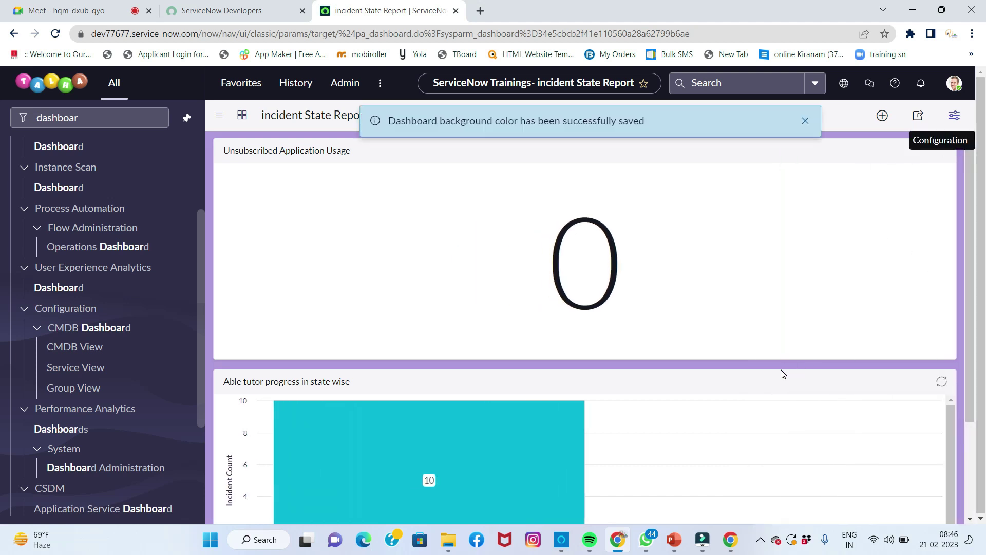
scroll(784, 374, "down", 3)
scroll(790, 380, "up", 3)
Shrink both widgets, move the Able tutor chart beside Unsubscribed Application Usage, and widen it.
left_click(883, 116)
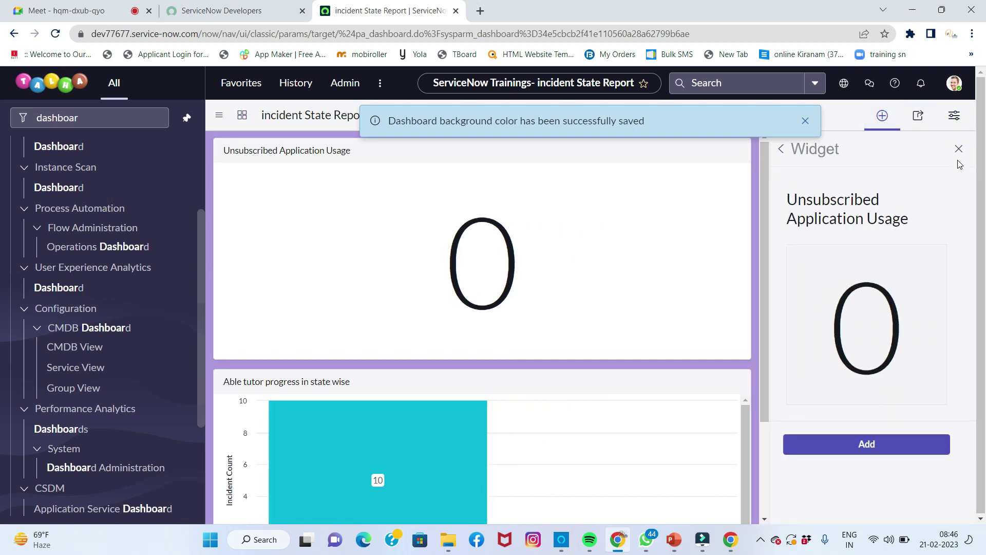
left_click(777, 153)
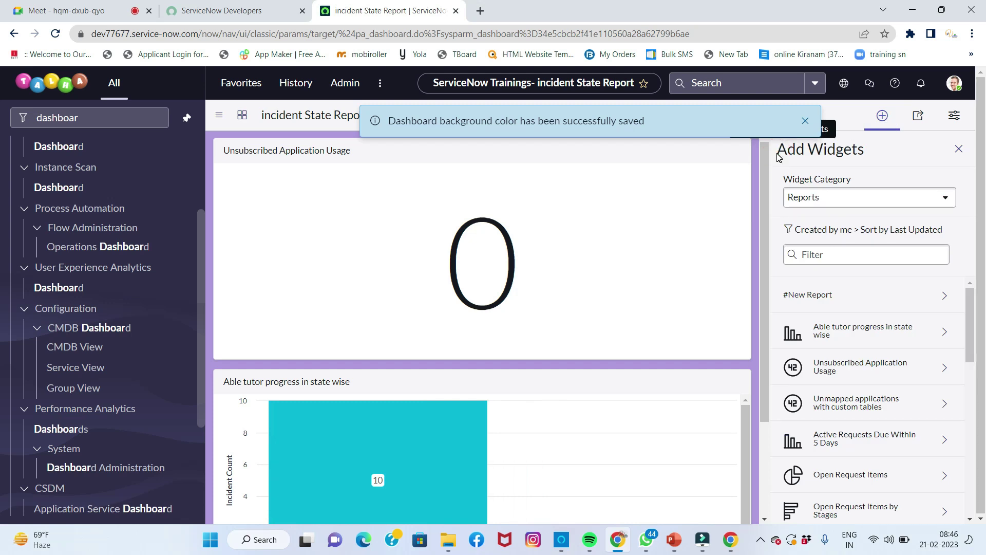
left_click_drag(699, 350, 356, 317)
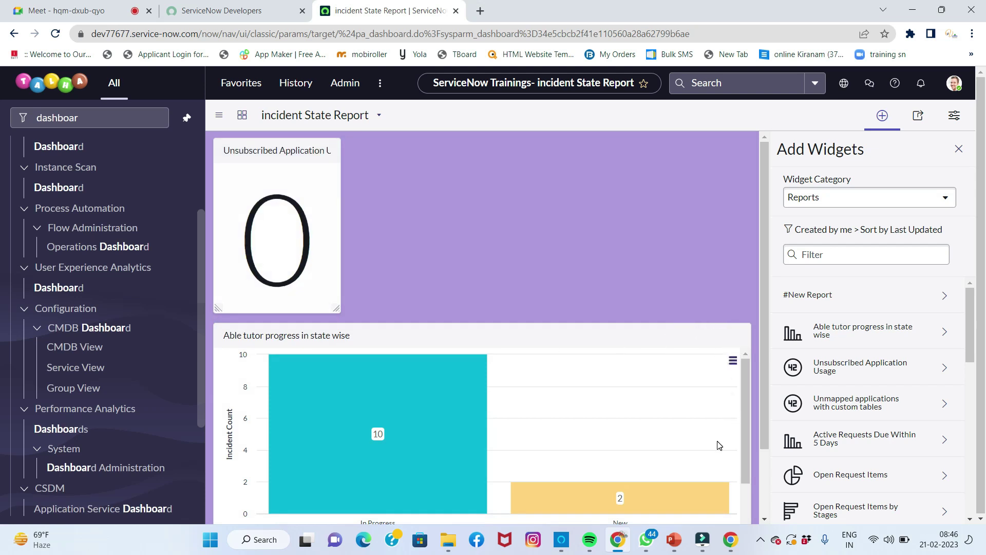
scroll(769, 454, "down", 2)
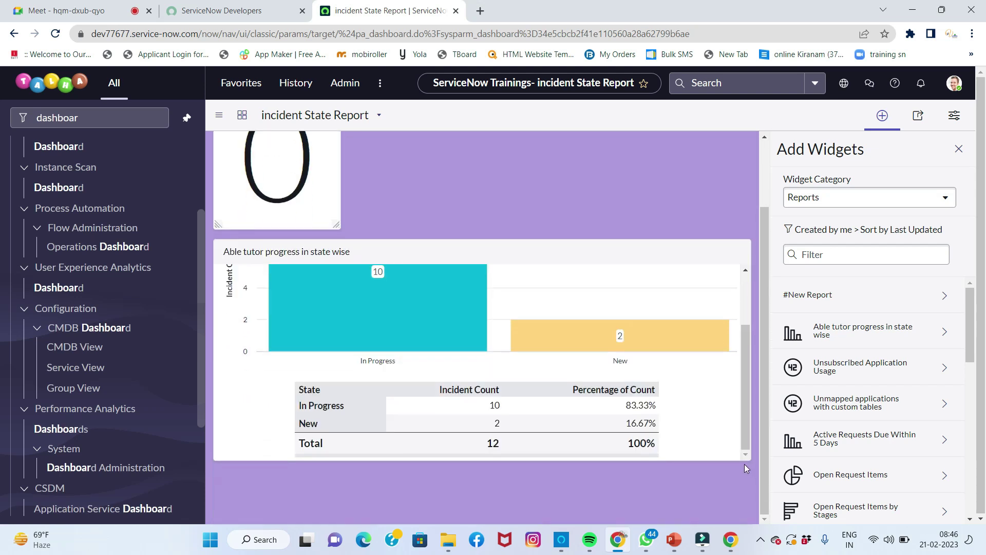
mouse_move(743, 455)
left_mouse_down()
mouse_move(742, 499)
mouse_move(685, 467)
mouse_move(560, 447)
mouse_move(418, 461)
mouse_move(383, 478)
left_mouse_up()
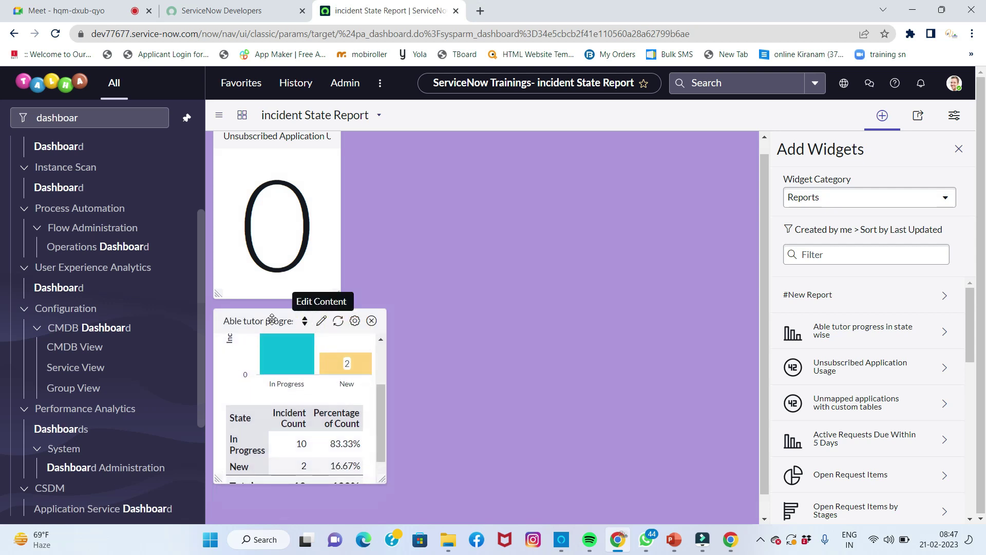
mouse_move(272, 315)
left_mouse_down()
mouse_move(630, 246)
mouse_move(591, 195)
mouse_move(411, 146)
left_mouse_up()
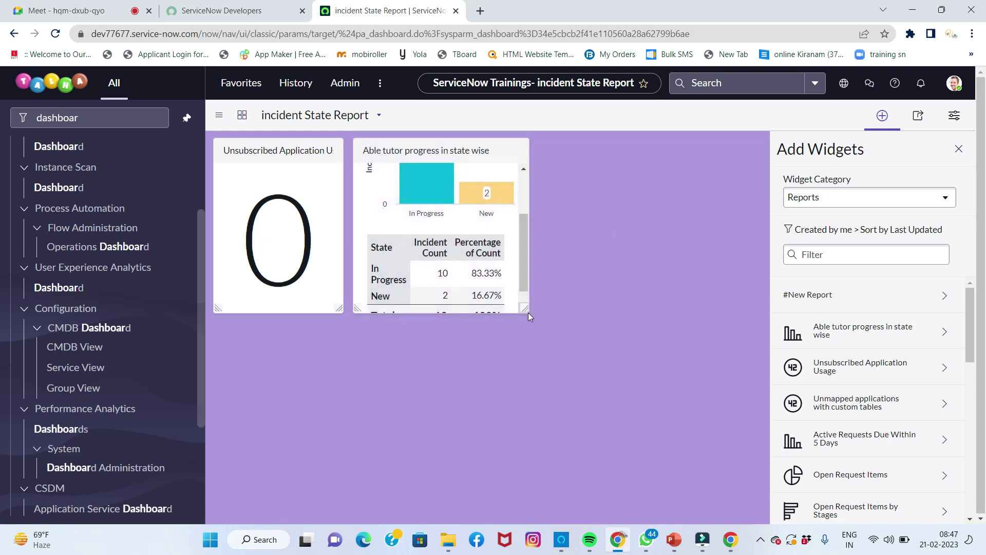
left_click_drag(524, 309, 627, 313)
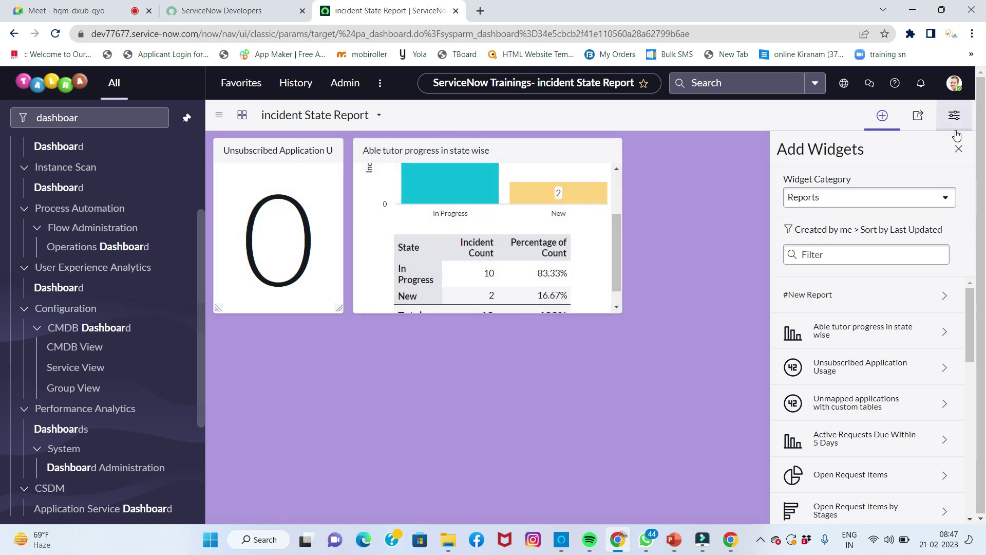
left_click(958, 148)
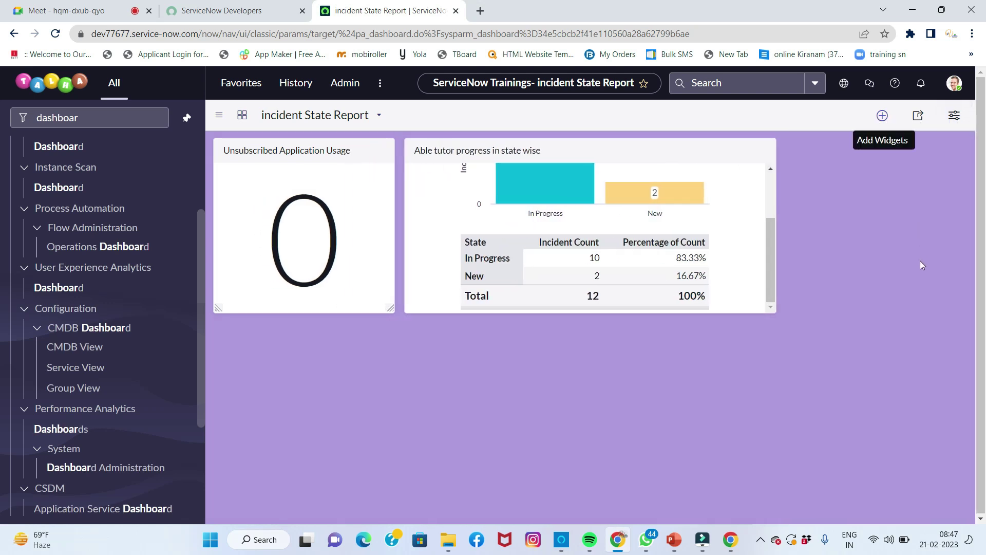